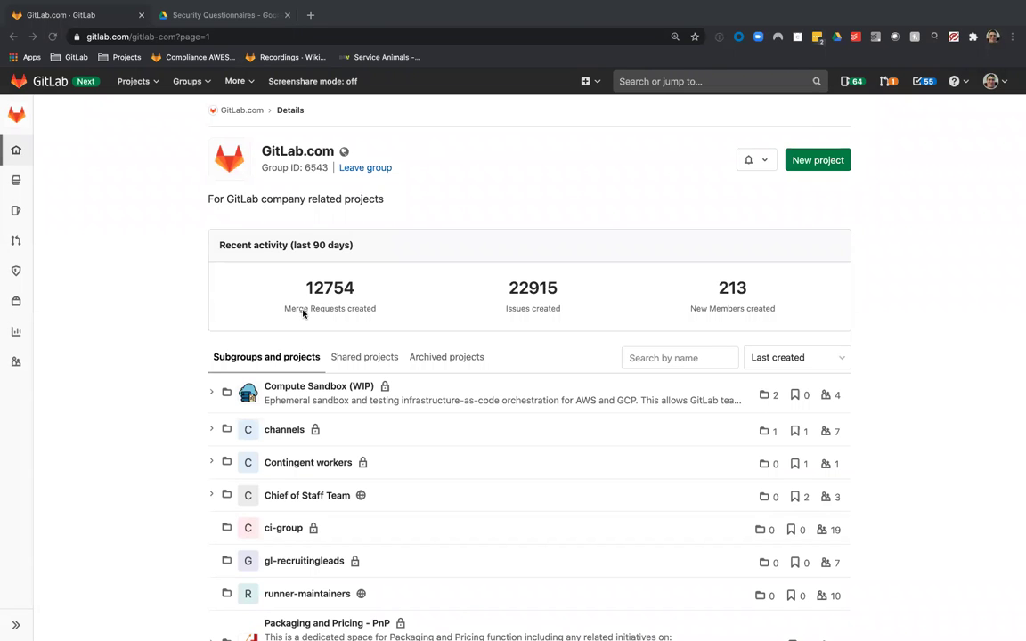
Open the Security Assurance subgroup within the GitLab Security Department group
{"action": "scroll", "coordinate": [303, 311], "scroll_direction": "down", "scroll_amount": 10}
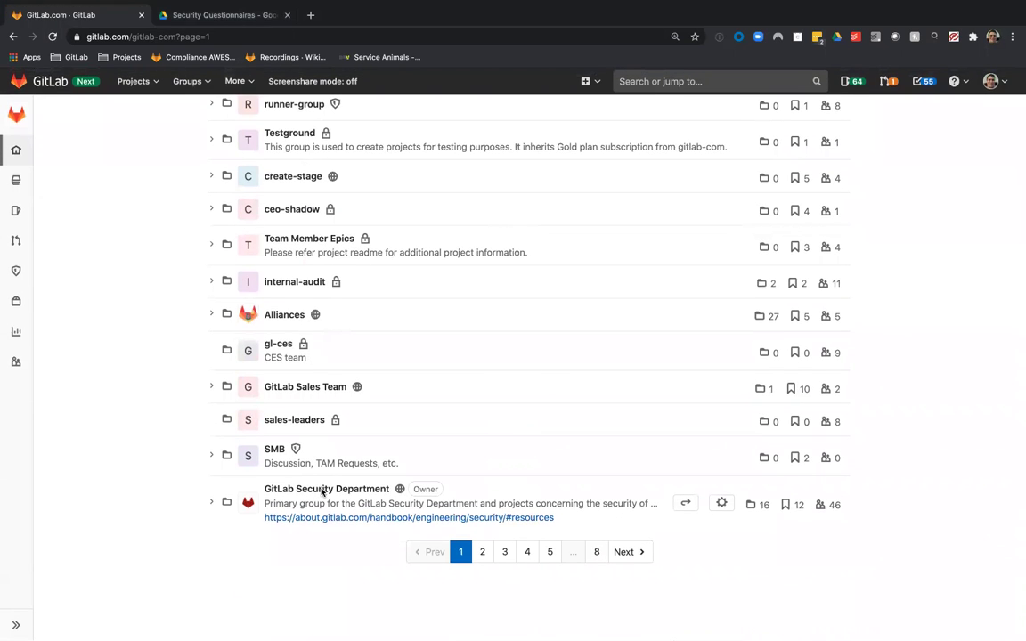
{"action": "left_click", "coordinate": [323, 490]}
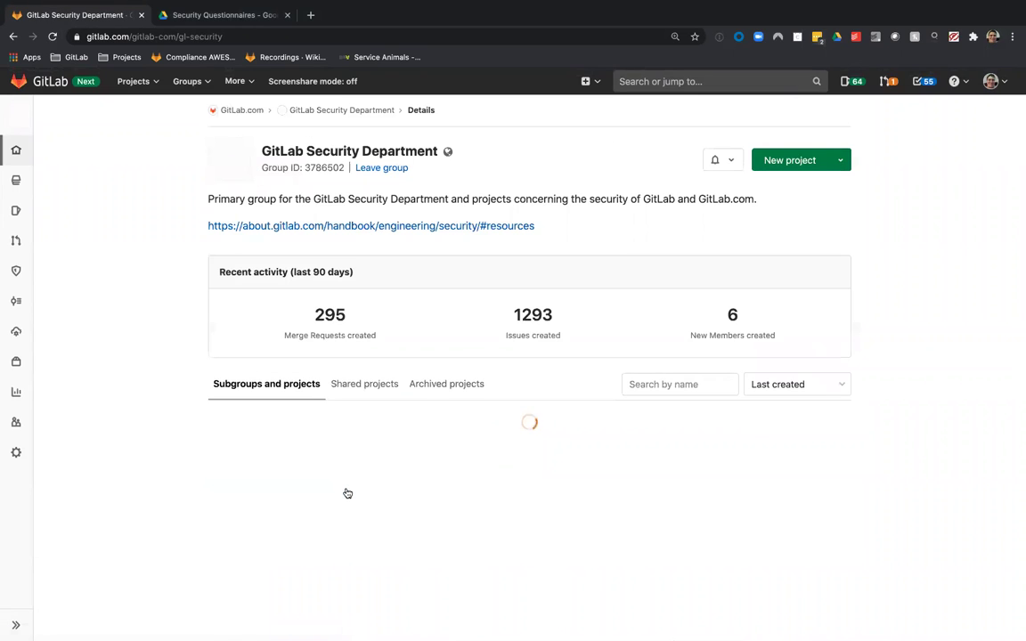
{"action": "scroll", "coordinate": [348, 494], "scroll_direction": "down", "scroll_amount": 3}
{"action": "scroll", "coordinate": [347, 494], "scroll_direction": "down", "scroll_amount": 5}
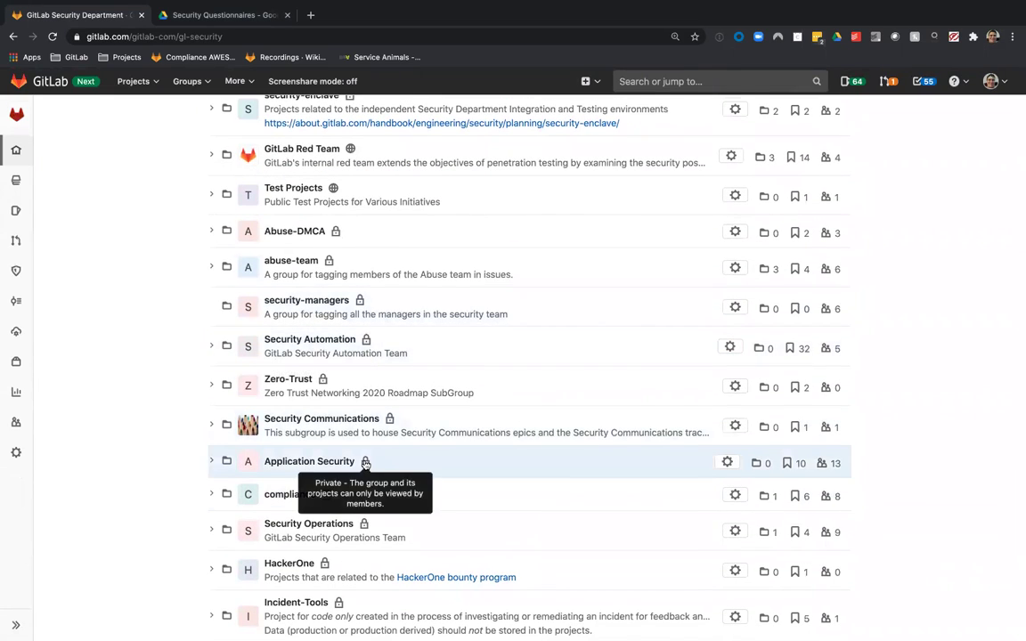
{"action": "scroll", "coordinate": [365, 464], "scroll_direction": "down", "scroll_amount": 5}
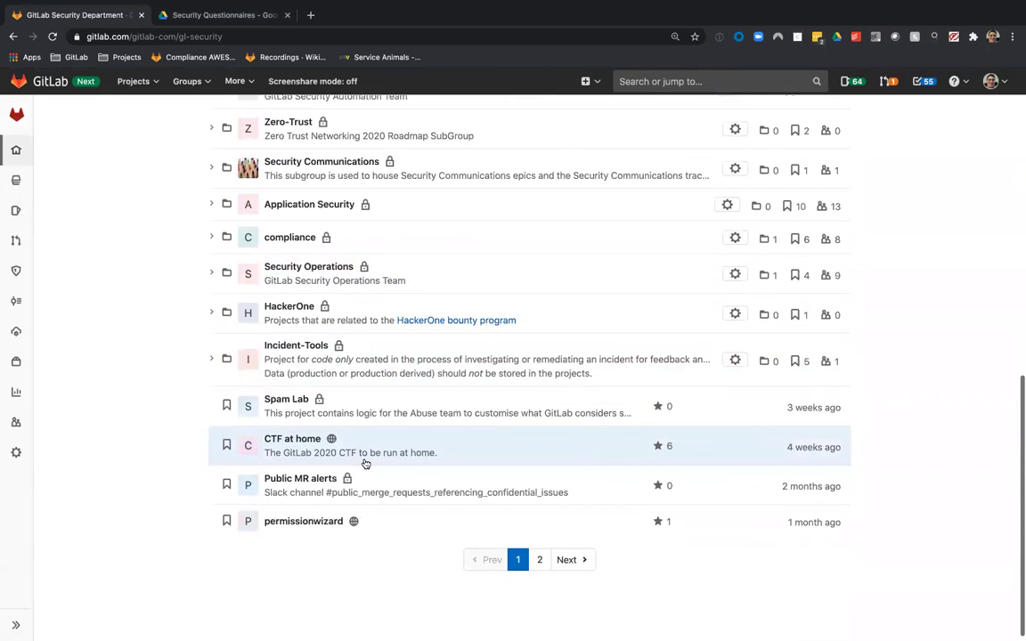
{"action": "scroll", "coordinate": [365, 464], "scroll_direction": "up", "scroll_amount": 8}
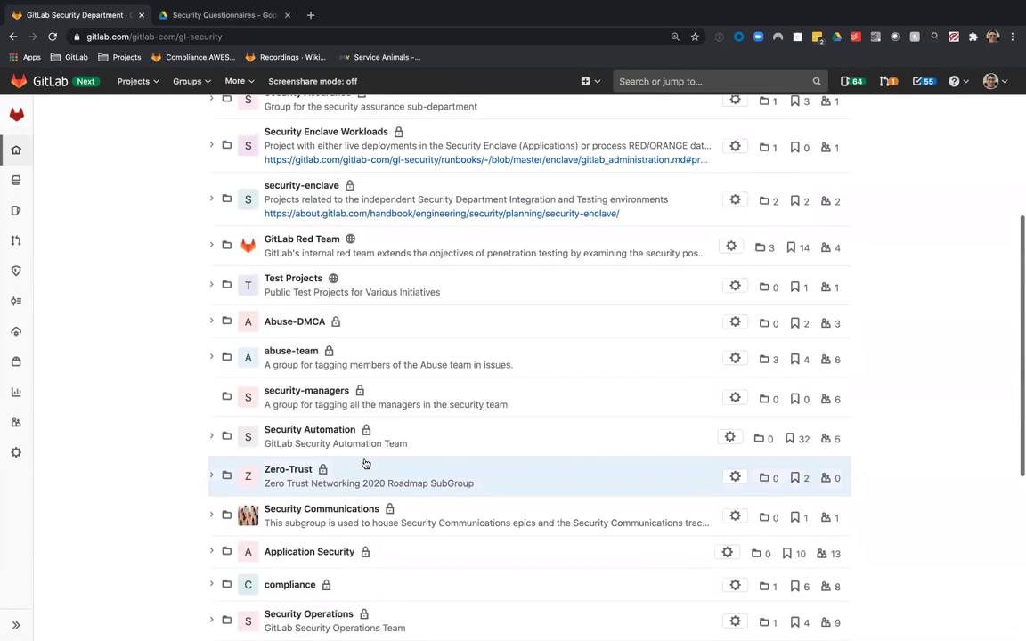
{"action": "scroll", "coordinate": [365, 464], "scroll_direction": "up", "scroll_amount": 4}
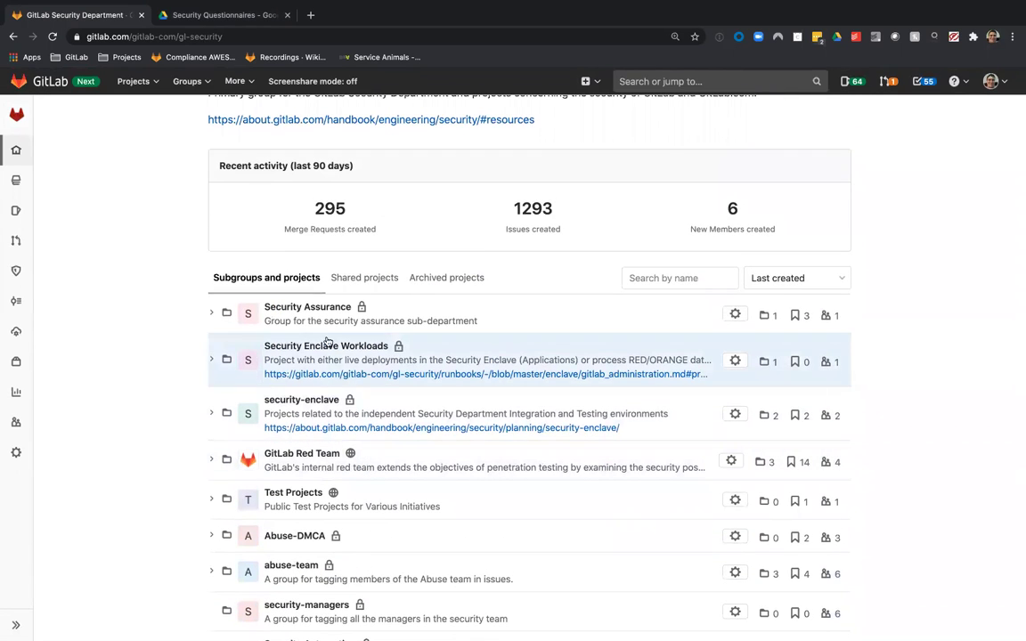
{"action": "left_click", "coordinate": [281, 307]}
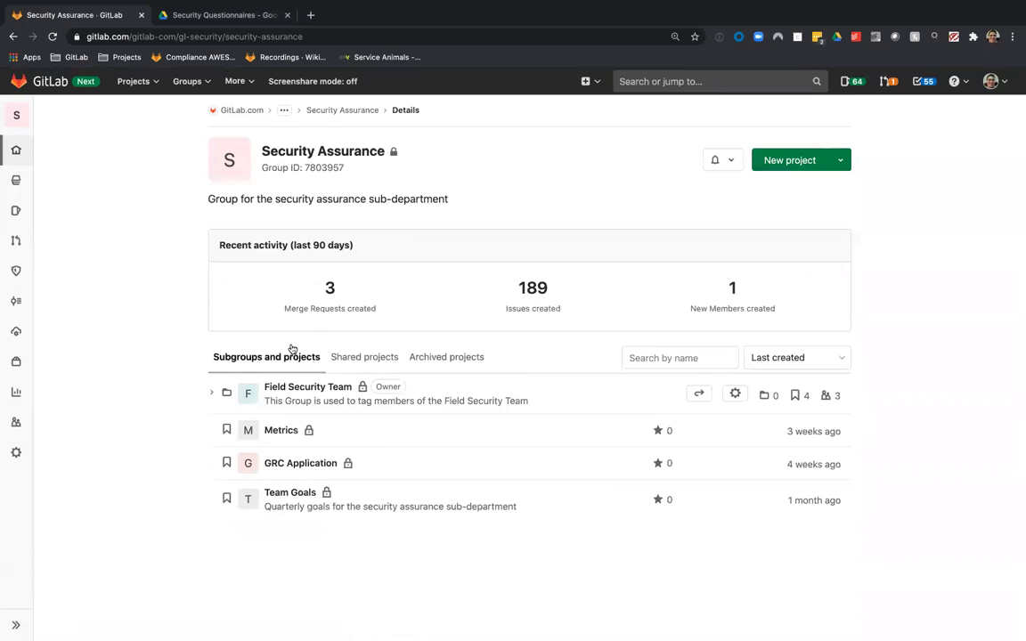
Open the issue list of the Security Questionnaire First Pass project in the Field Security Team subgroup
{"action": "left_click", "coordinate": [305, 388]}
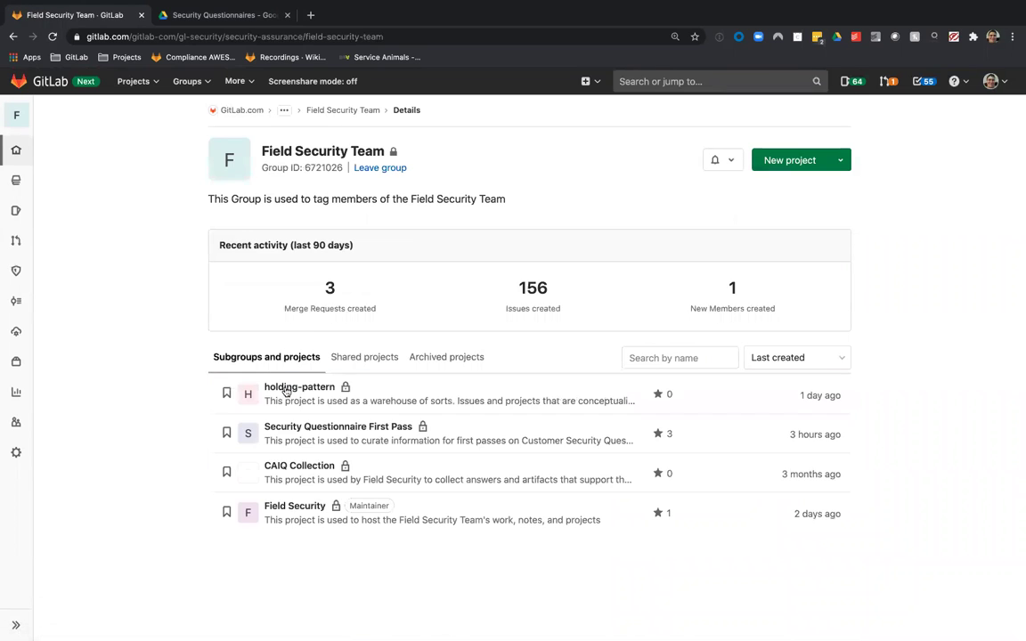
{"action": "left_click", "coordinate": [295, 429]}
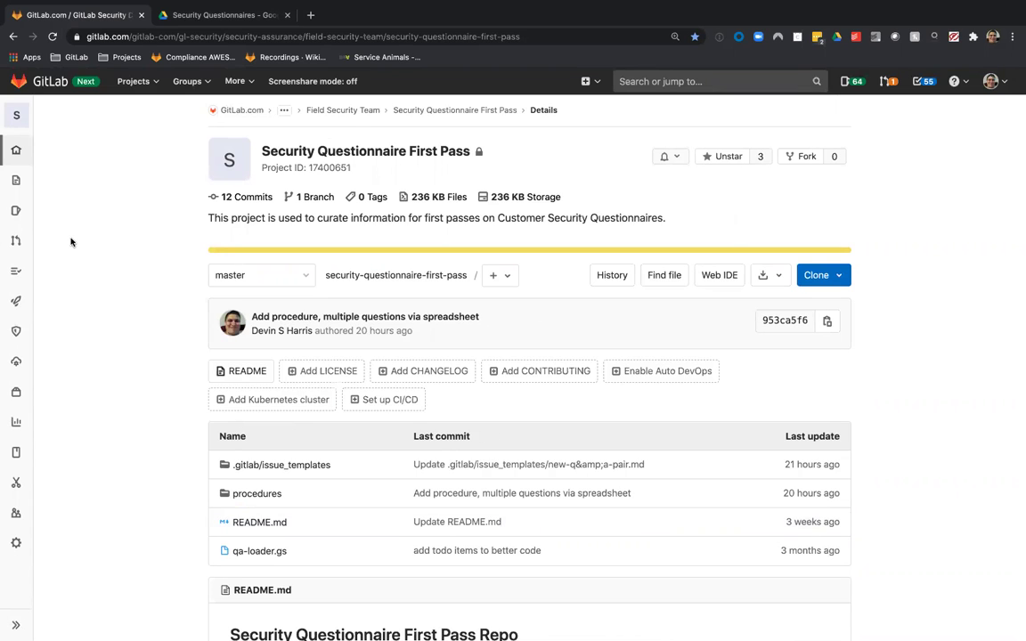
{"action": "mouse_move", "coordinate": [13, 226]}
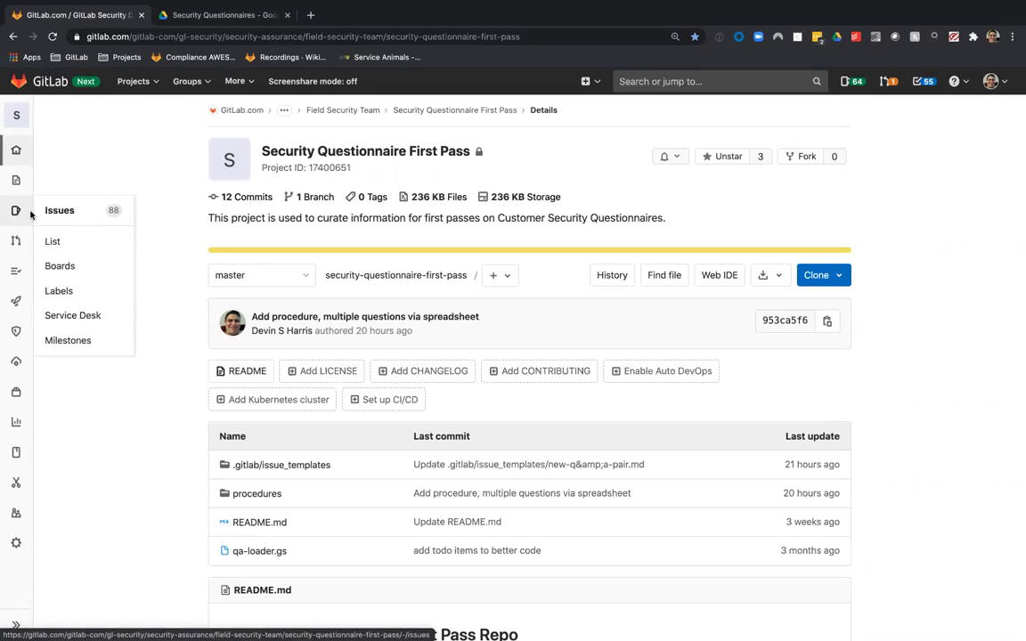
{"action": "left_click", "coordinate": [43, 210]}
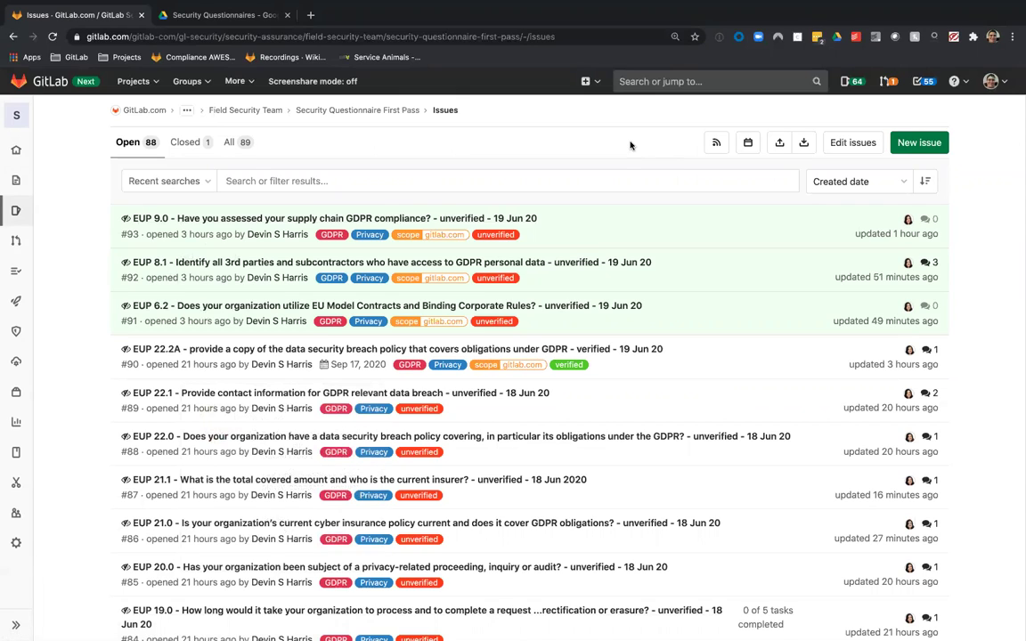
Search the project's issues for "antivirus"
{"action": "left_click", "coordinate": [415, 174]}
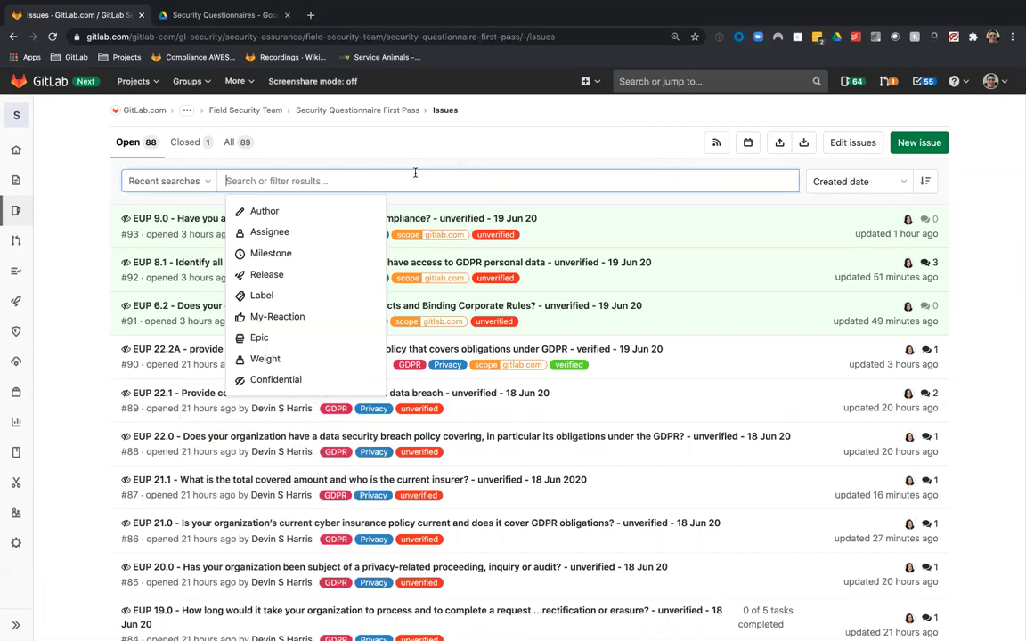
{"action": "type", "text": "an"}
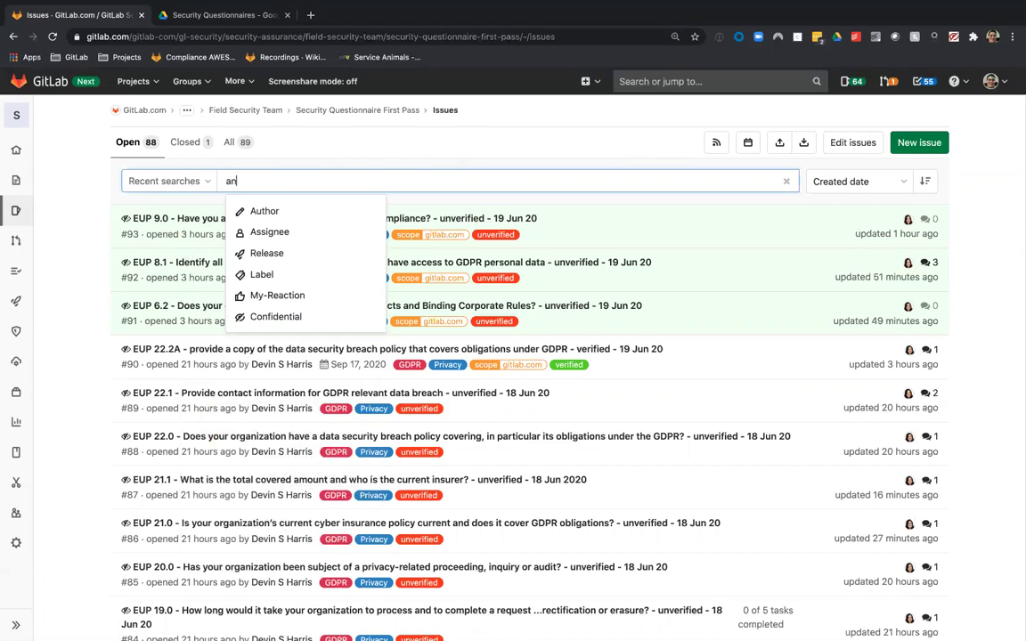
{"action": "type", "text": "tivirus"}
{"action": "key", "text": "Return"}
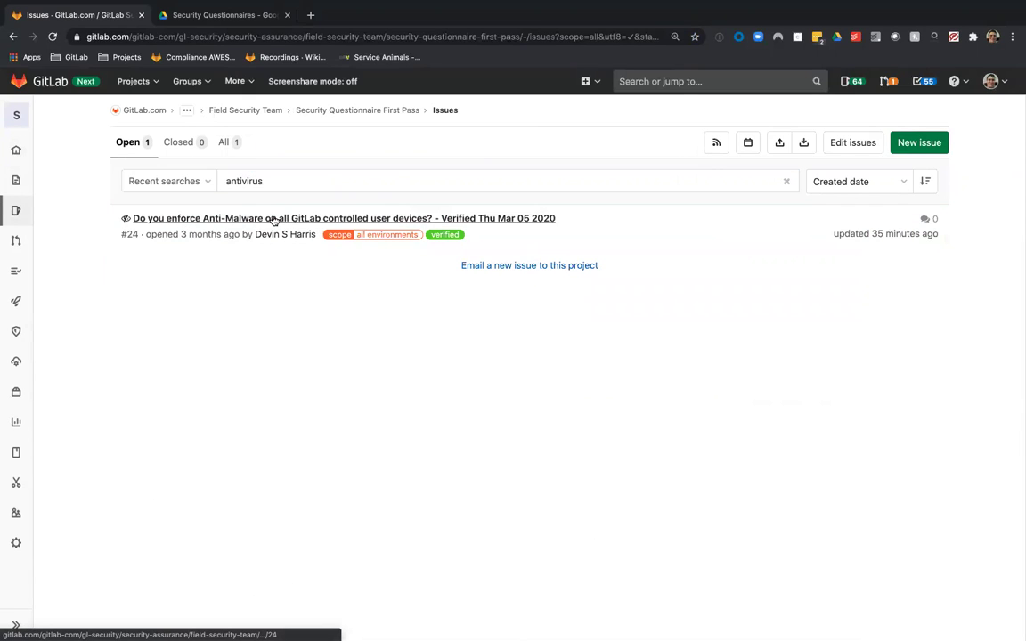
Open the issue about enforcing Anti-Malware on GitLab controlled user devices and give it a thumbs-up reaction
{"action": "left_click_drag", "start_coordinate": [274, 222], "coordinate": [275, 222]}
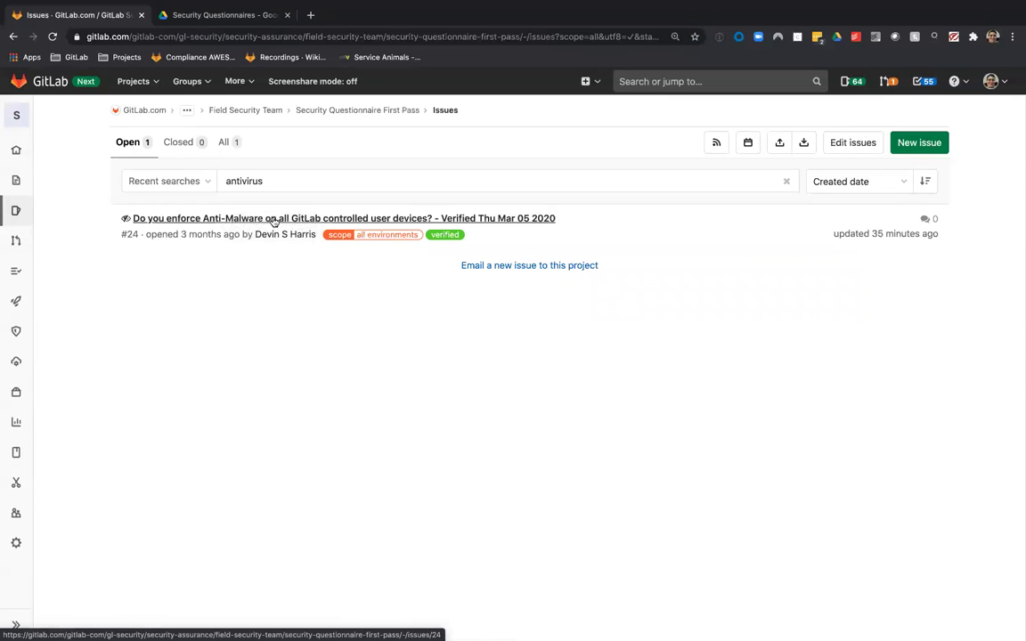
{"action": "left_click", "coordinate": [275, 222]}
{"action": "scroll", "coordinate": [275, 298], "scroll_direction": "down", "scroll_amount": 5}
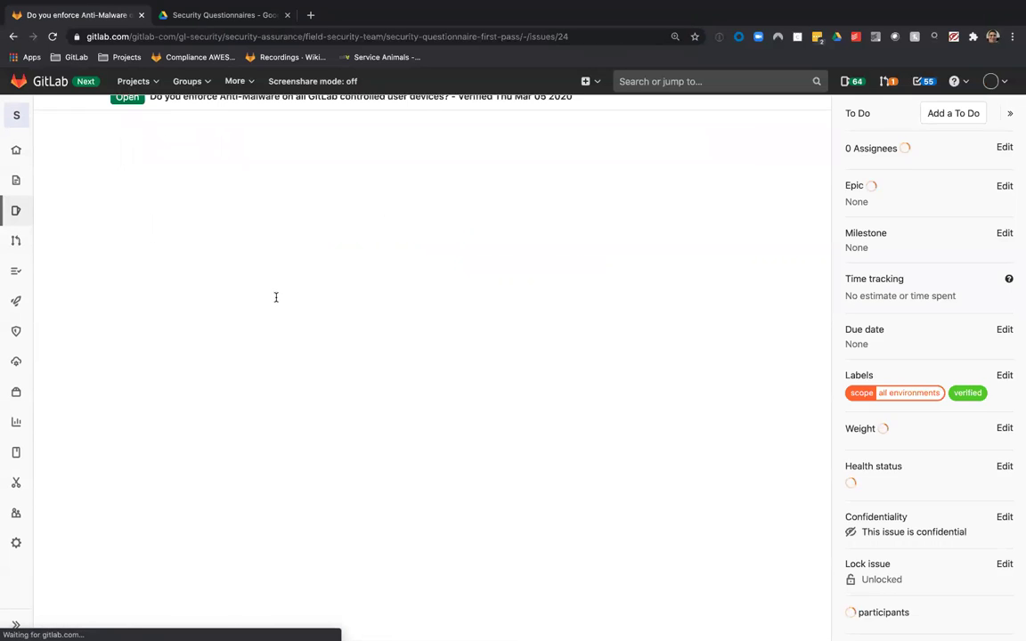
{"action": "scroll", "coordinate": [281, 307], "scroll_direction": "up", "scroll_amount": 3}
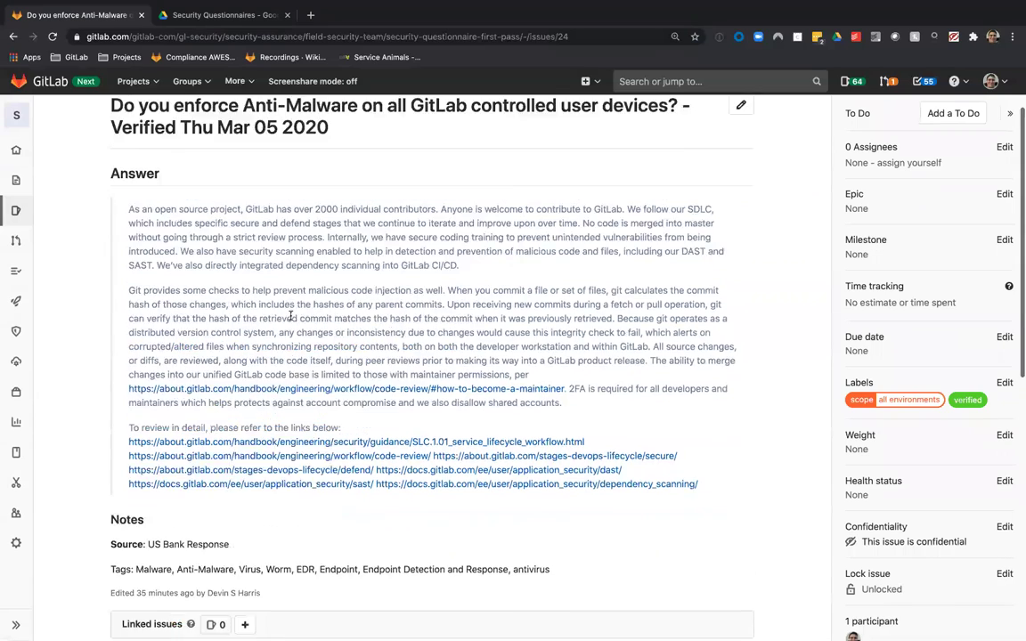
{"action": "scroll", "coordinate": [289, 316], "scroll_direction": "down", "scroll_amount": 10}
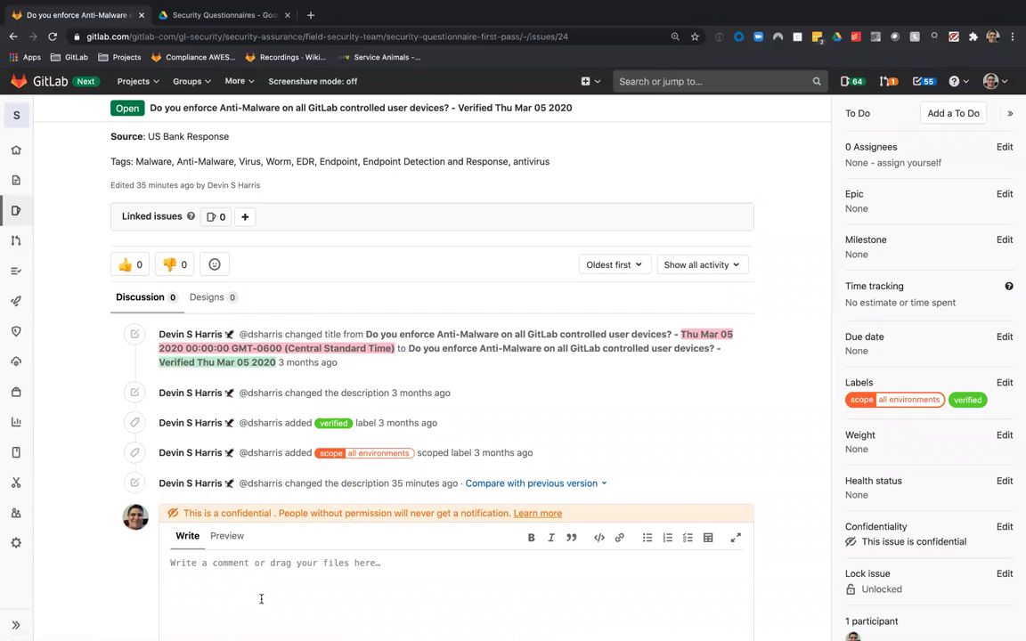
{"action": "left_click", "coordinate": [125, 264]}
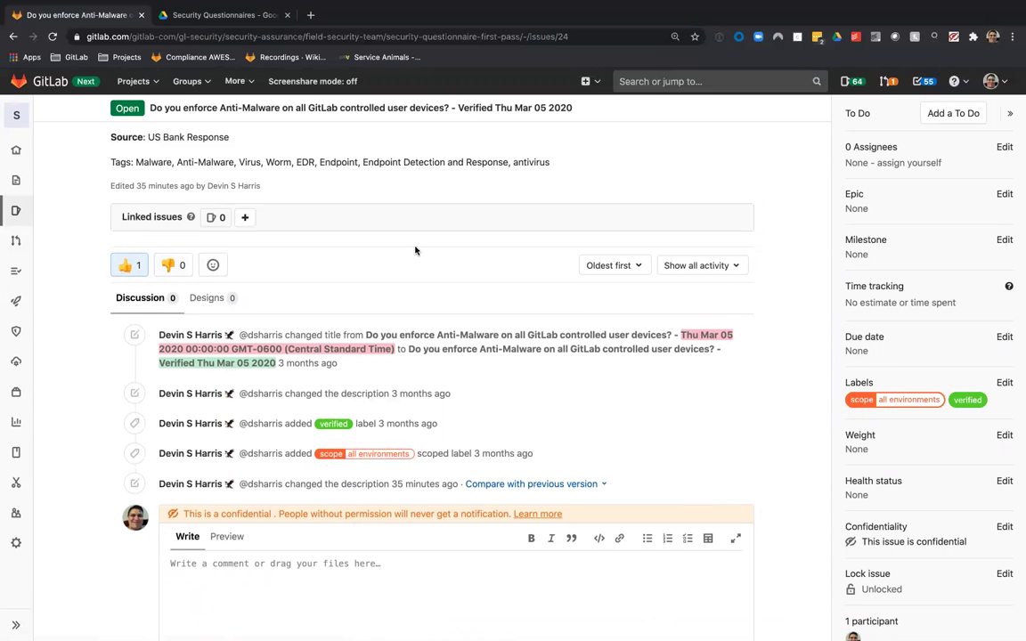
Review the anti-malware issue's answer and notes, and open the project's issue board
{"action": "scroll", "coordinate": [415, 248], "scroll_direction": "up", "scroll_amount": 5}
{"action": "scroll", "coordinate": [415, 248], "scroll_direction": "up", "scroll_amount": 3}
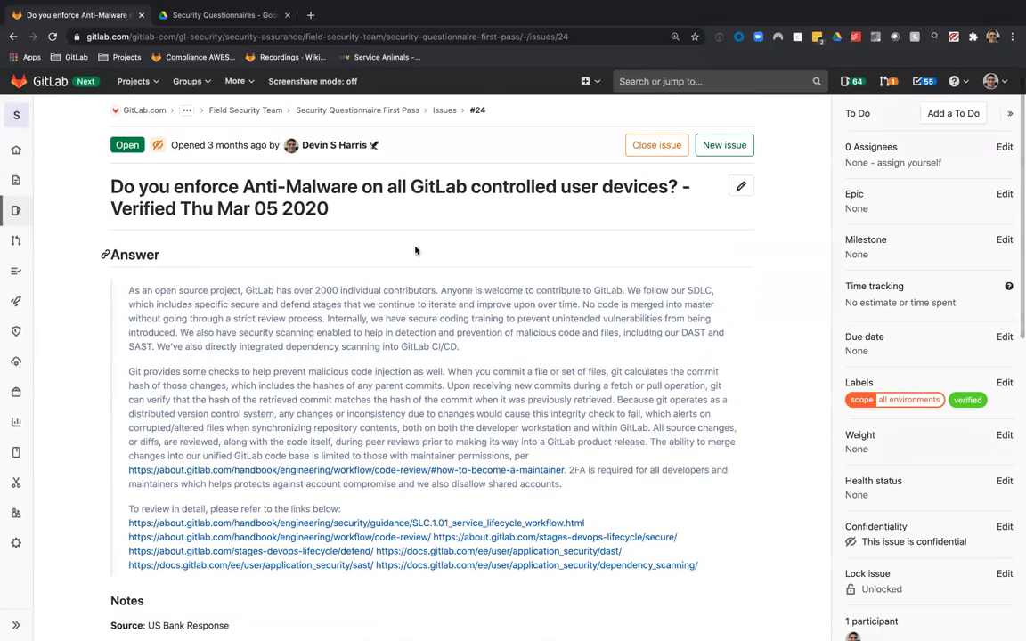
{"action": "scroll", "coordinate": [415, 250], "scroll_direction": "down", "scroll_amount": 6}
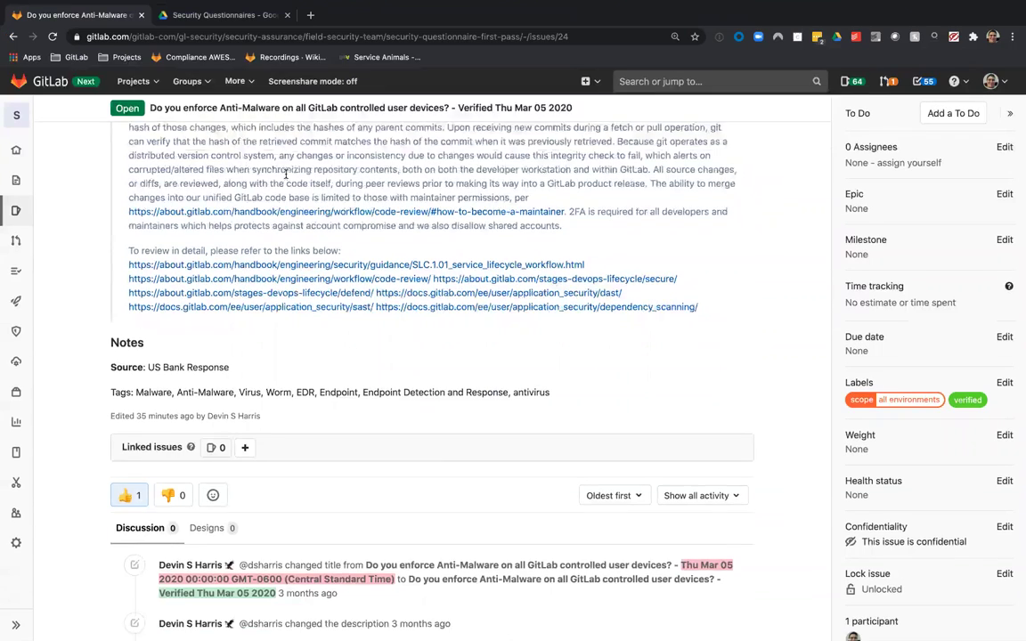
{"action": "scroll", "coordinate": [27, 208], "scroll_direction": "up", "scroll_amount": 6}
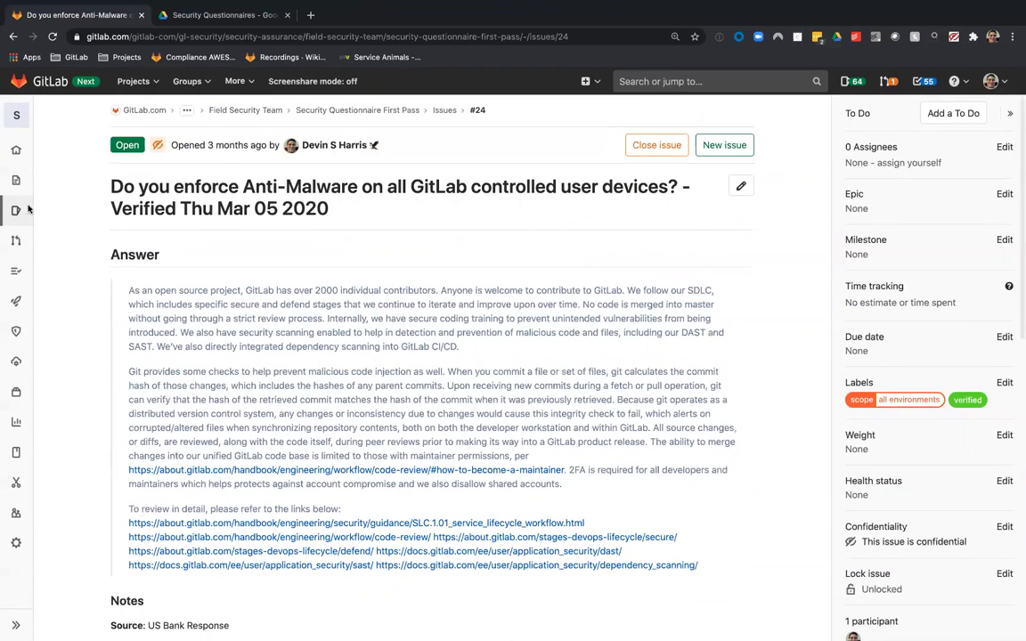
{"action": "mouse_move", "coordinate": [27, 208]}
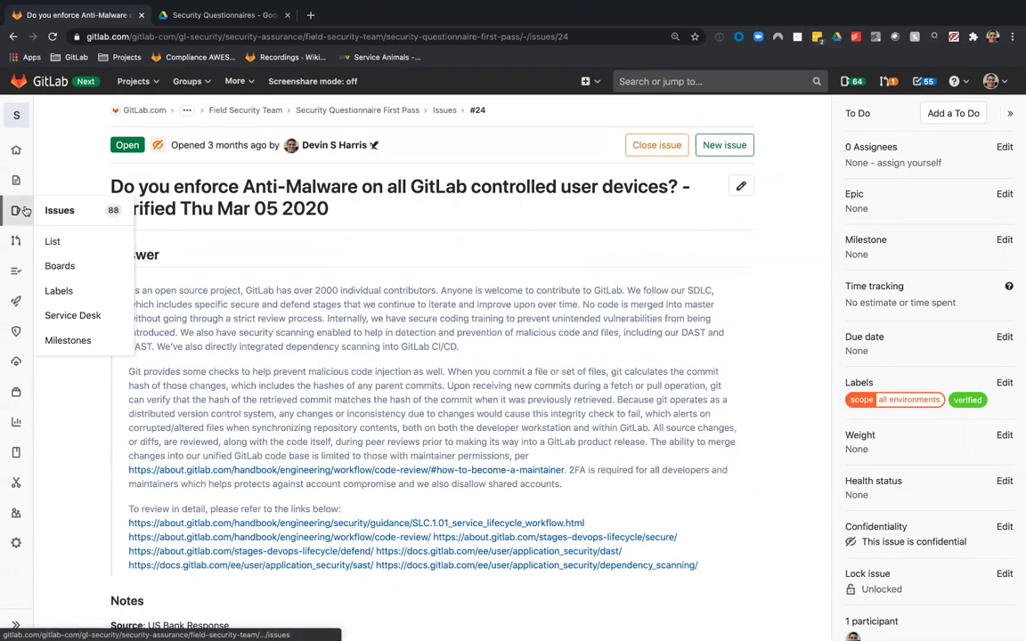
{"action": "left_click", "coordinate": [58, 266]}
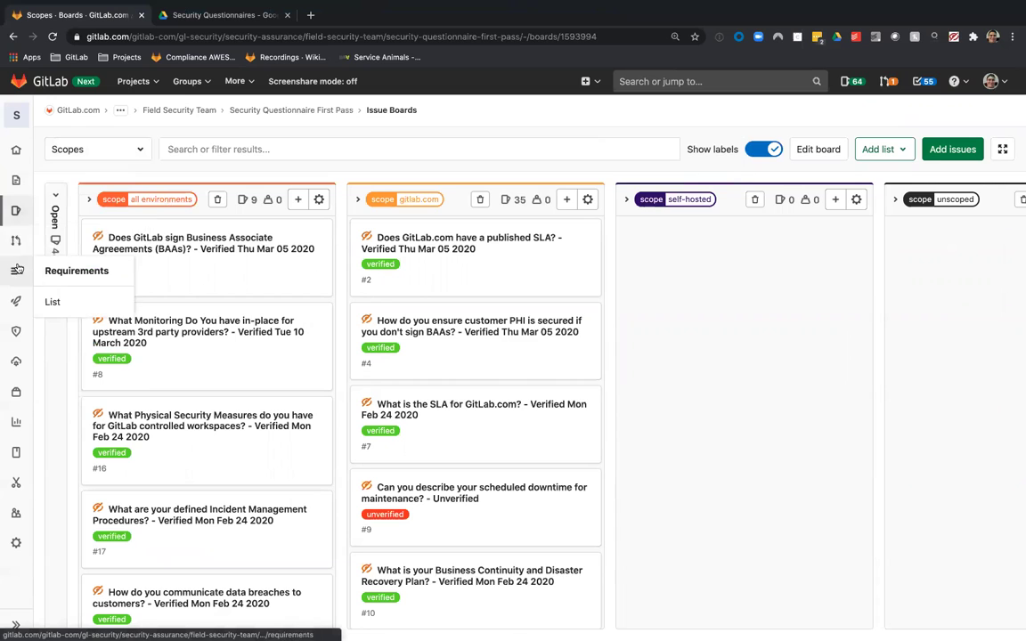
Open the project's label list and examine the available labels, including the scope labels
{"action": "mouse_move", "coordinate": [16, 211]}
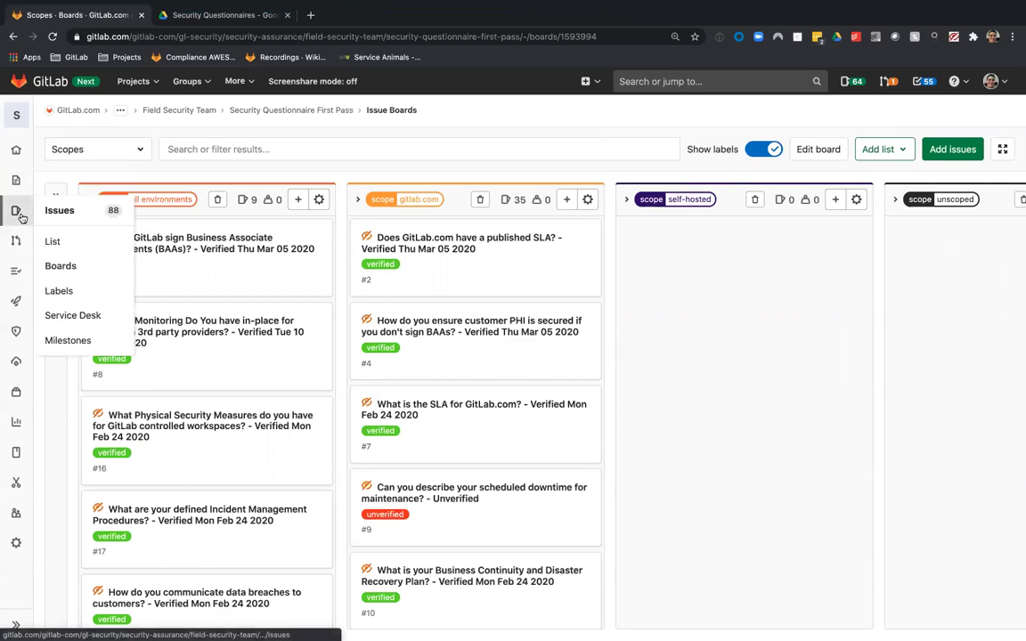
{"action": "left_click", "coordinate": [83, 289]}
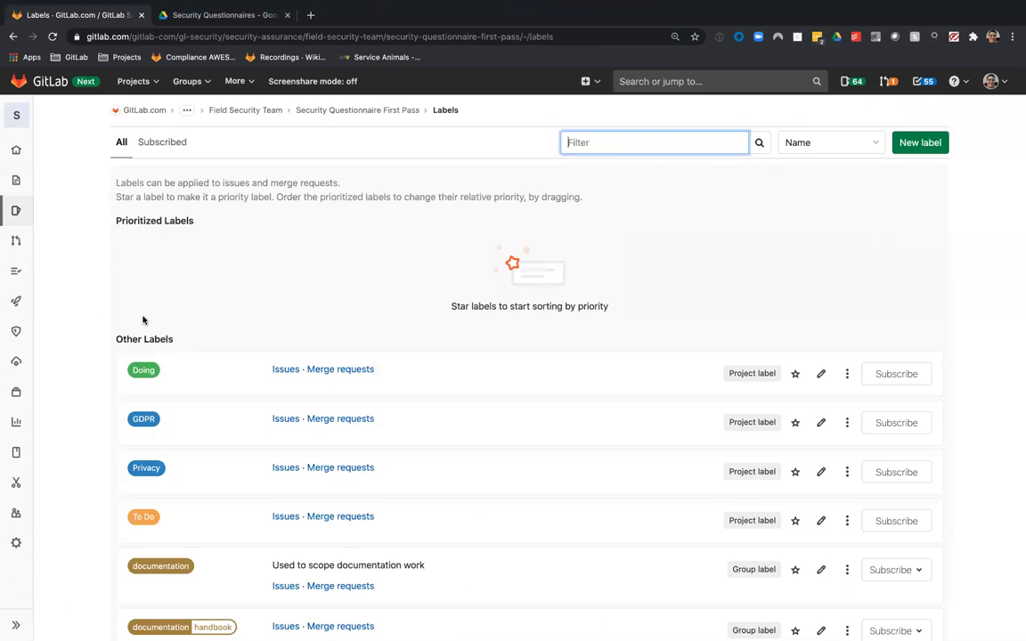
{"action": "scroll", "coordinate": [143, 320], "scroll_direction": "down", "scroll_amount": 5}
{"action": "scroll", "coordinate": [143, 320], "scroll_direction": "down", "scroll_amount": 3}
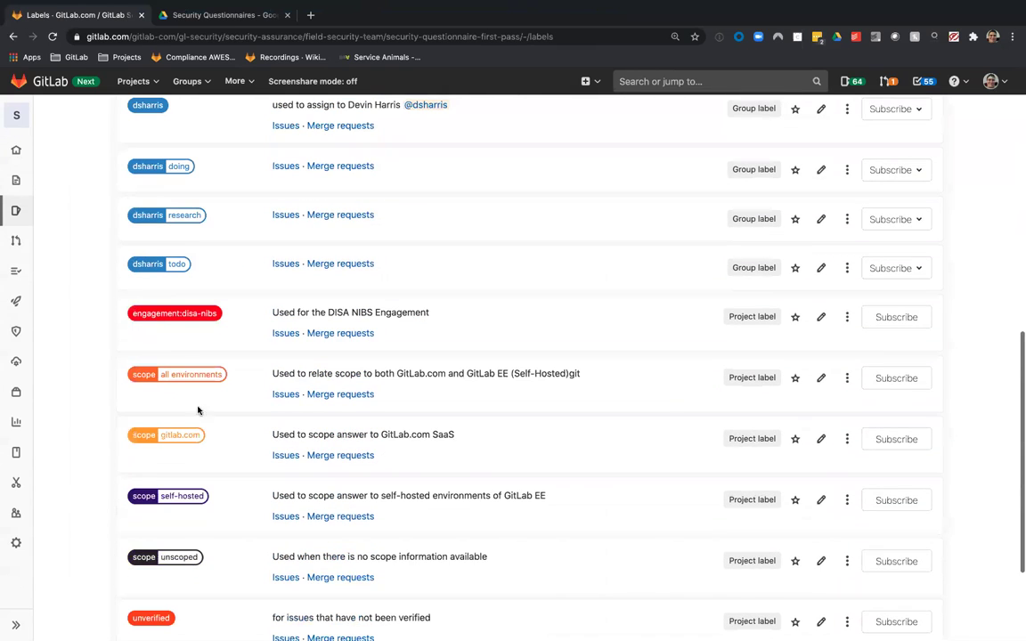
{"action": "scroll", "coordinate": [161, 450], "scroll_direction": "up", "scroll_amount": 8}
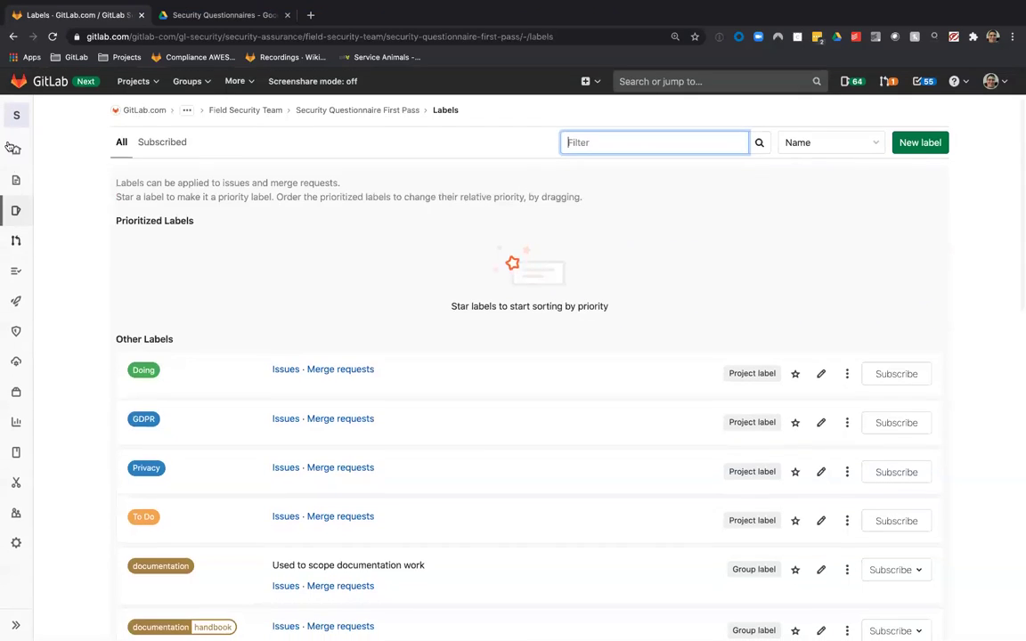
Start a new issue, apply the new-q&a-pair description template, and preview the rendered description
{"action": "mouse_move", "coordinate": [16, 220]}
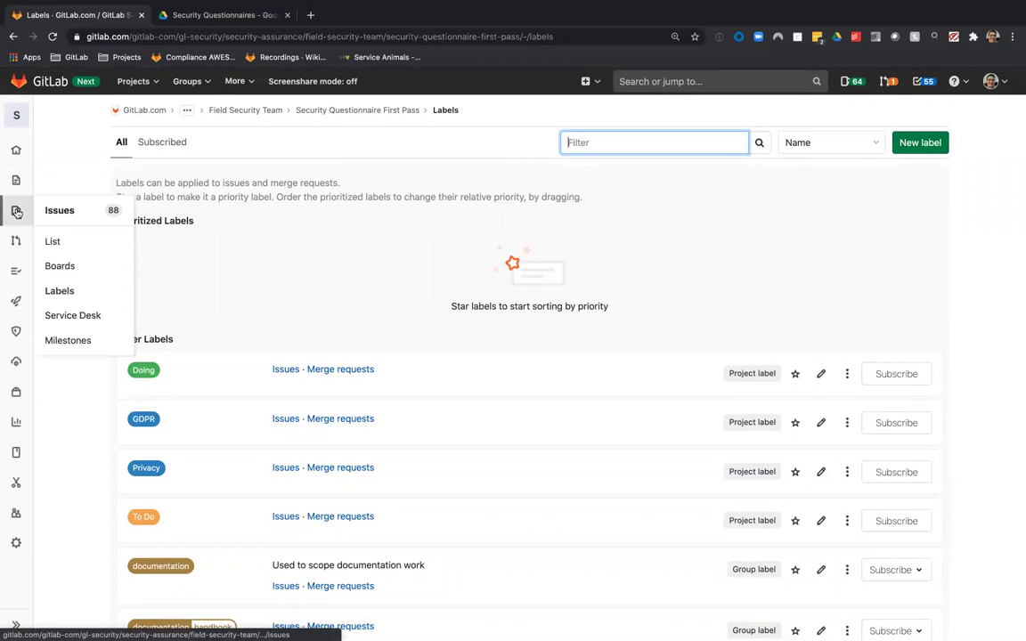
{"action": "left_click", "coordinate": [64, 215]}
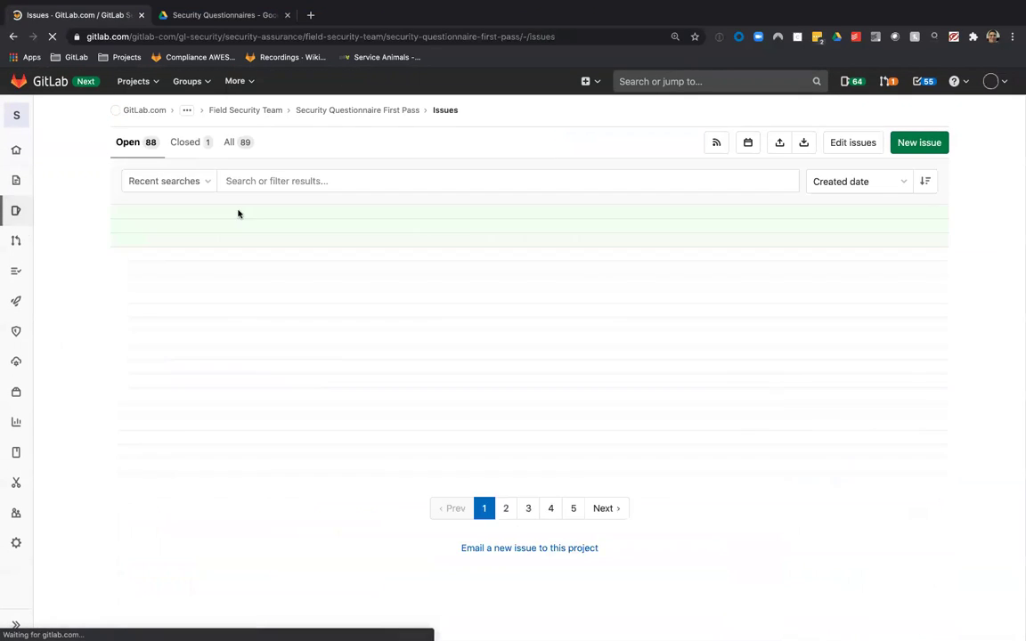
{"action": "left_click", "coordinate": [918, 145]}
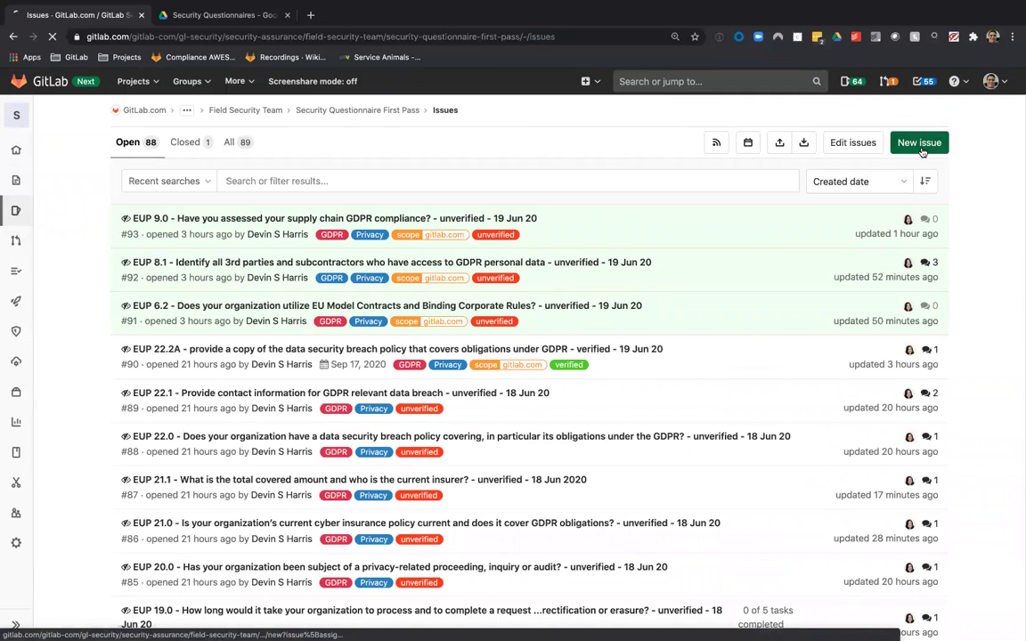
{"action": "left_click", "coordinate": [392, 243]}
{"action": "left_click", "coordinate": [334, 333]}
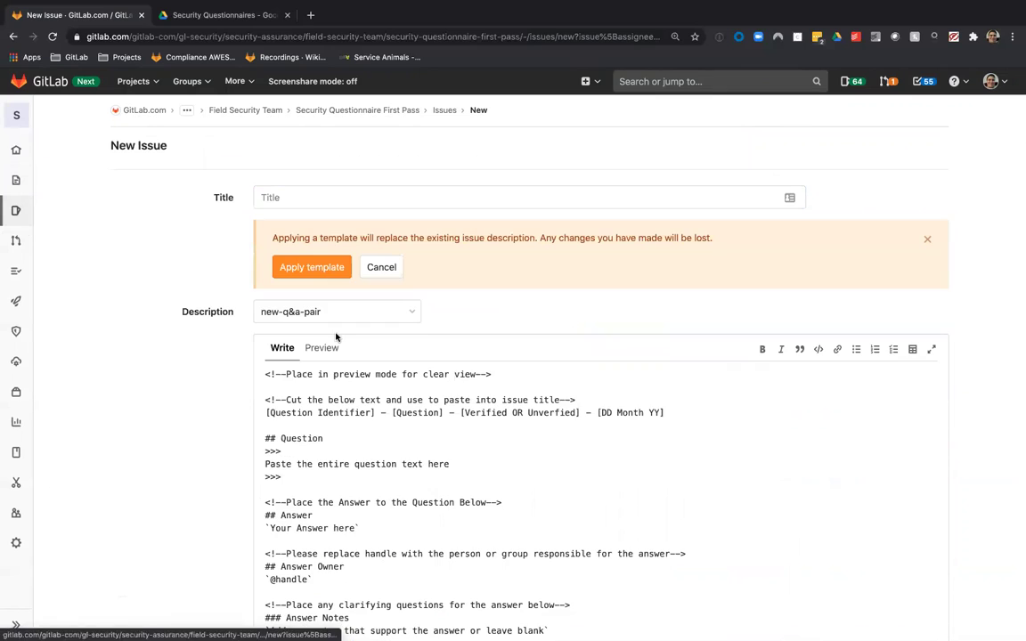
{"action": "left_click", "coordinate": [297, 265]}
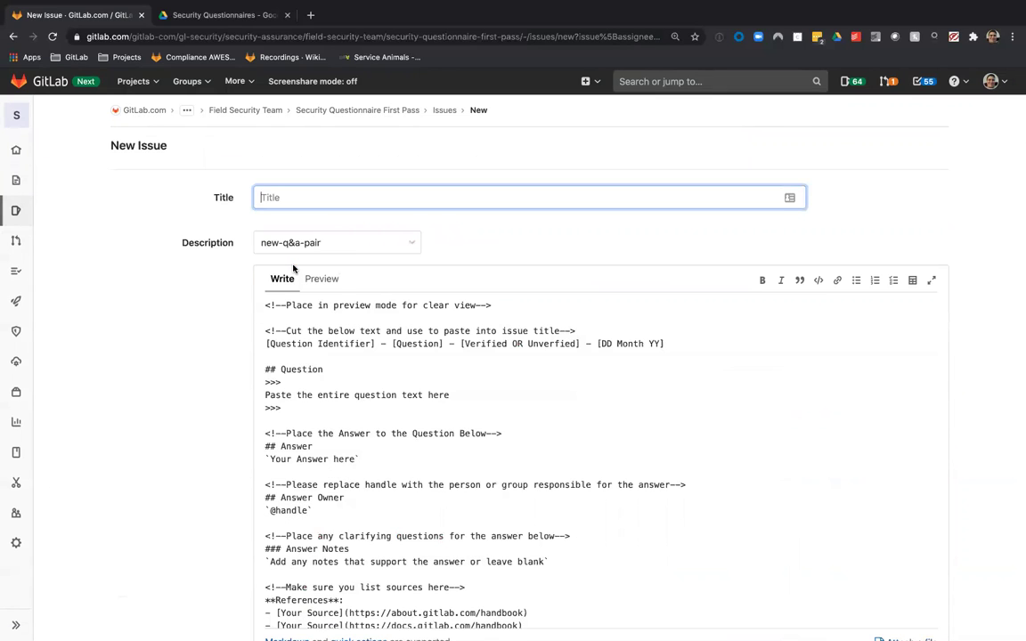
{"action": "left_click", "coordinate": [309, 279]}
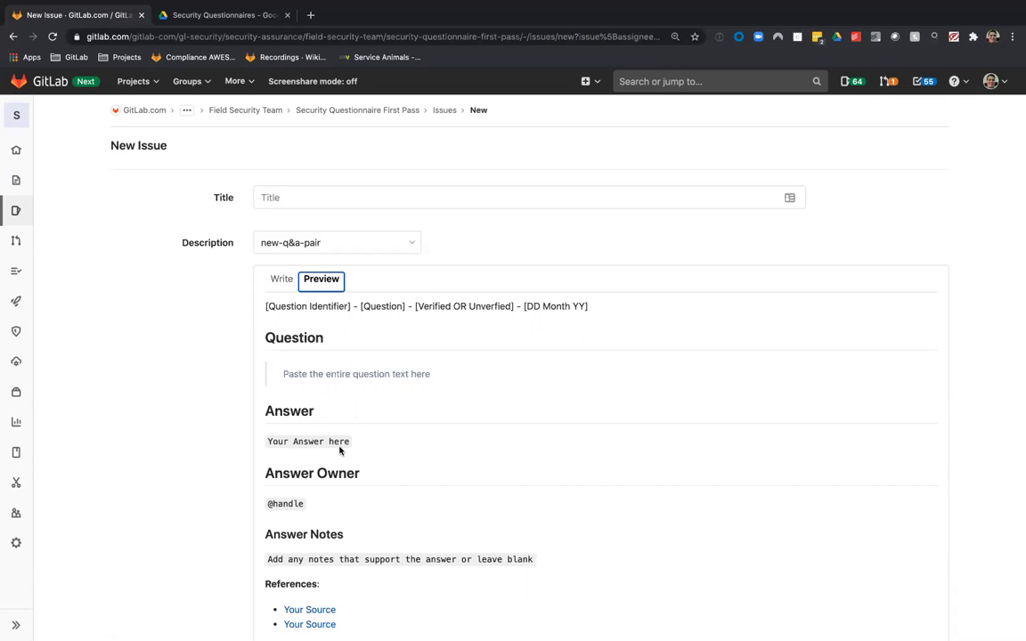
{"action": "scroll", "coordinate": [339, 481], "scroll_direction": "down", "scroll_amount": 3}
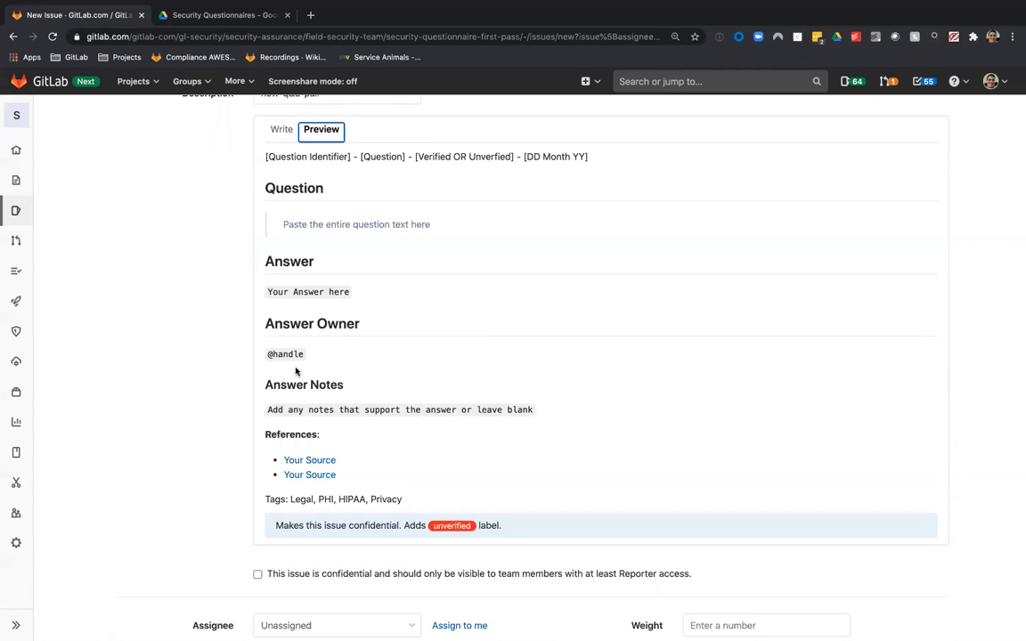
Review the previewed question-and-answer template, including its answer notes, references and tags line, and the issue's assignee and label fields
{"action": "scroll", "coordinate": [297, 369], "scroll_direction": "down", "scroll_amount": 1}
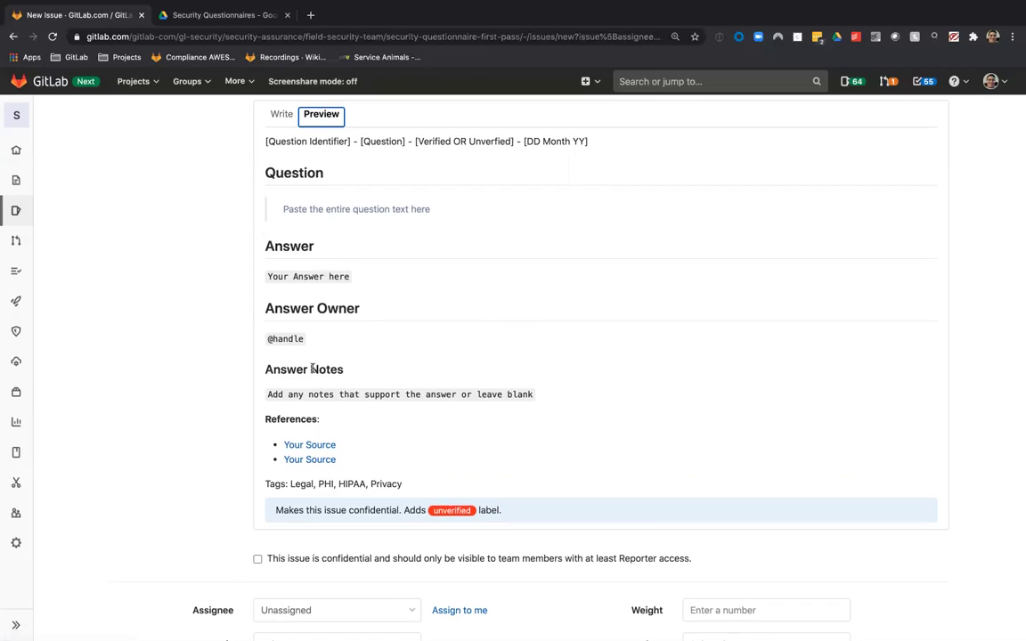
{"action": "scroll", "coordinate": [311, 370], "scroll_direction": "down", "scroll_amount": 3}
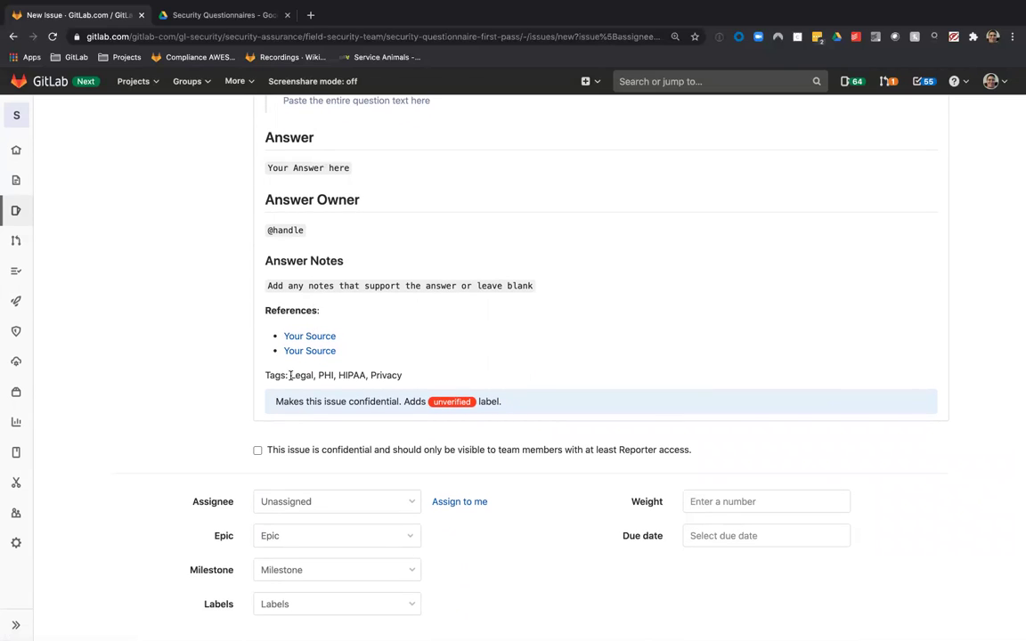
{"action": "left_click_drag", "start_coordinate": [290, 375], "coordinate": [407, 377]}
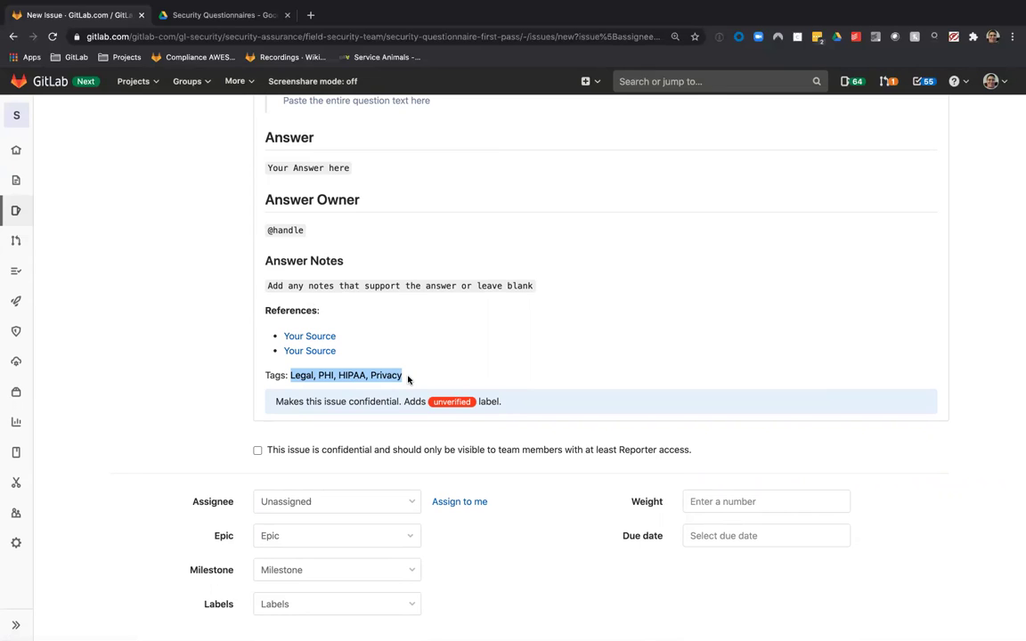
{"action": "scroll", "coordinate": [363, 450], "scroll_direction": "up", "scroll_amount": 4}
{"action": "scroll", "coordinate": [370, 524], "scroll_direction": "down", "scroll_amount": 5}
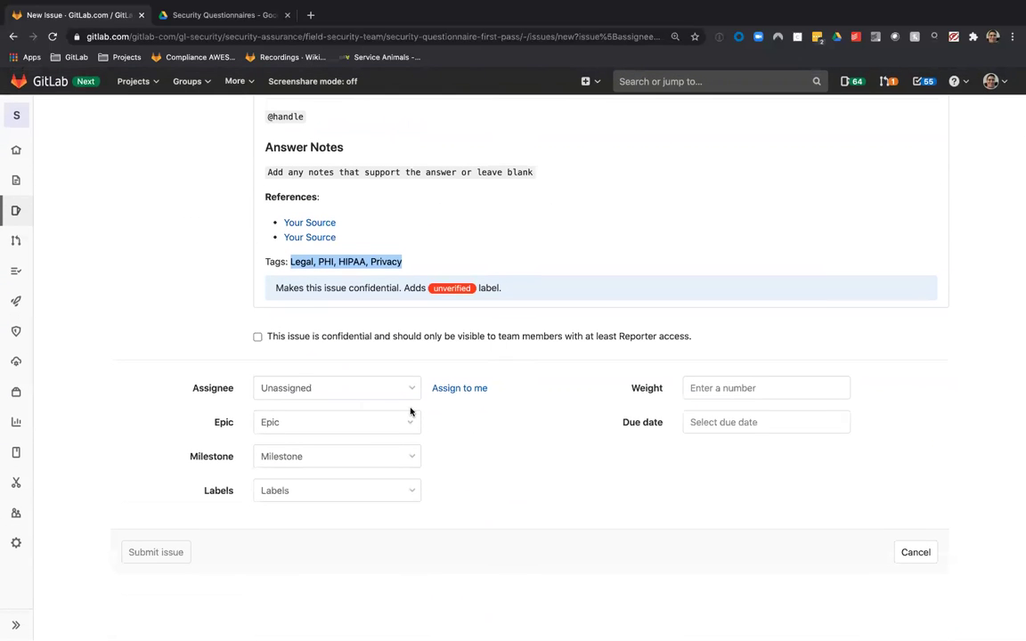
{"action": "scroll", "coordinate": [410, 411], "scroll_direction": "up", "scroll_amount": 3}
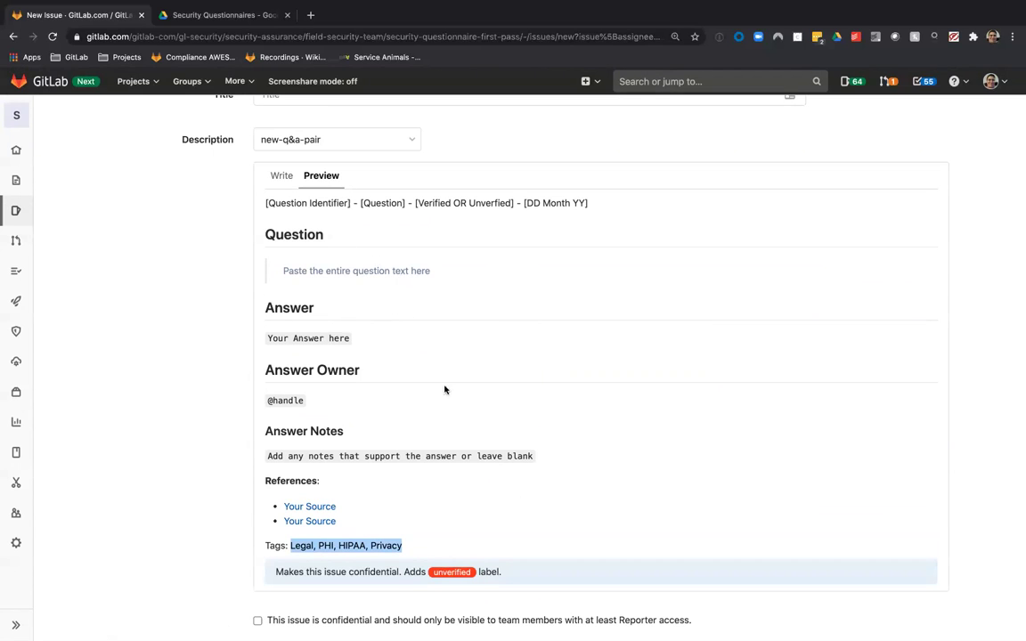
{"action": "scroll", "coordinate": [221, 414], "scroll_direction": "down", "scroll_amount": 3}
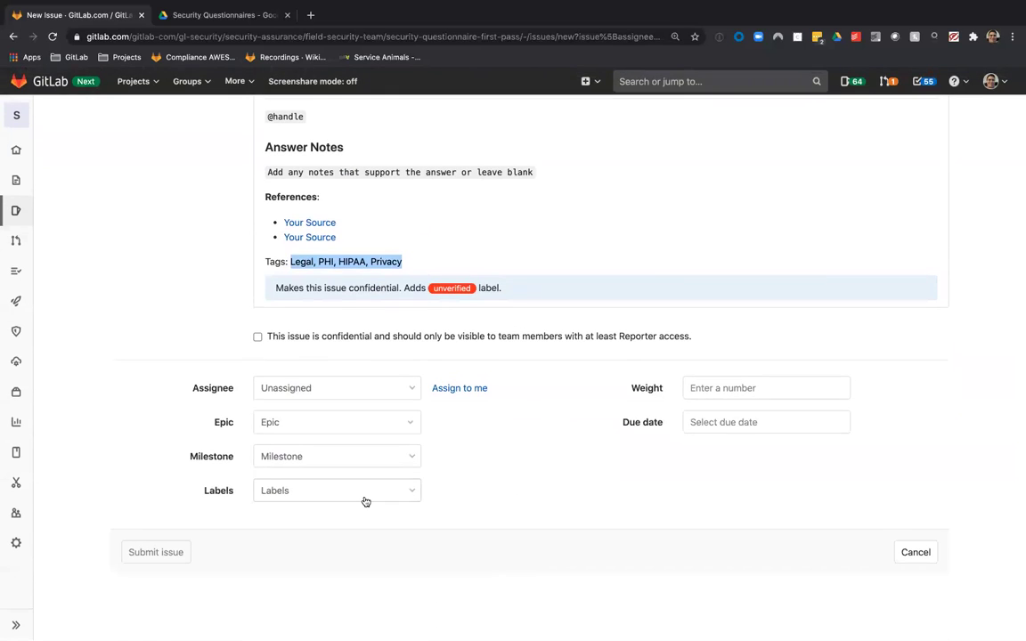